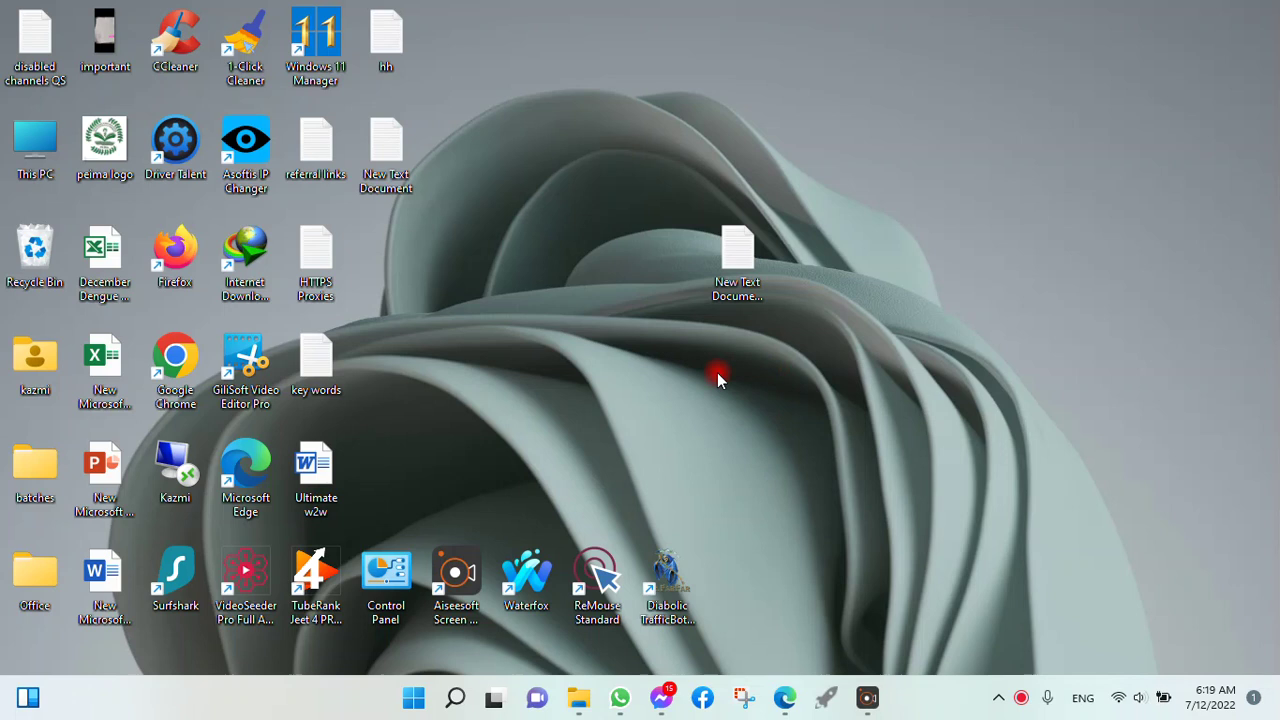
# Step: Open the New Microsoft Excel Worksheet file from the desktop and select cell E2
pyautogui.doubleClick(104, 365)
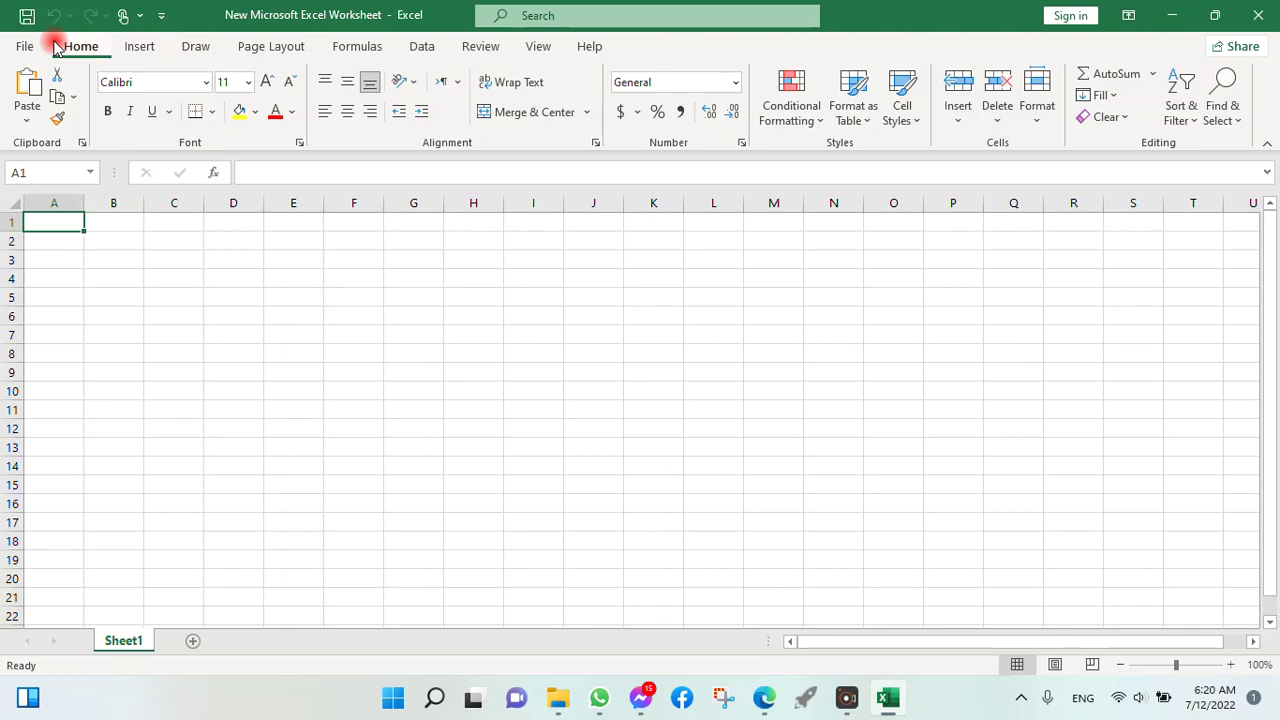
pyautogui.click(432, 52)
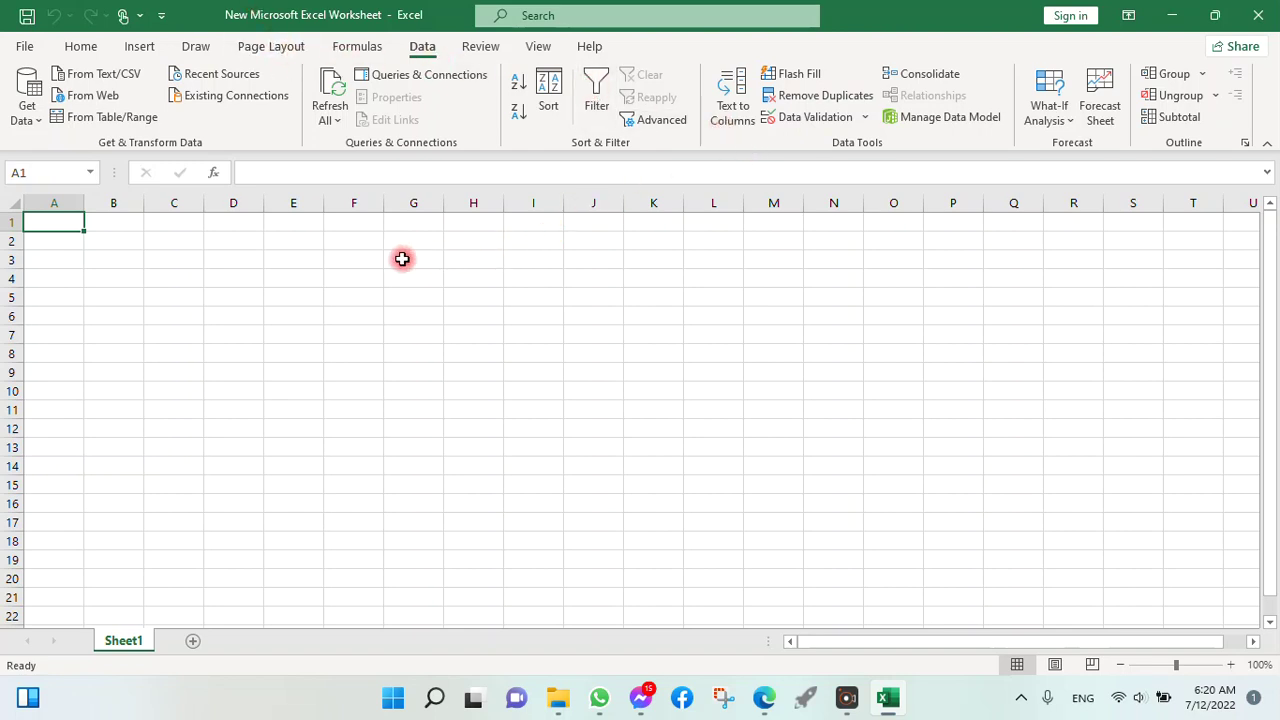
pyautogui.click(298, 240)
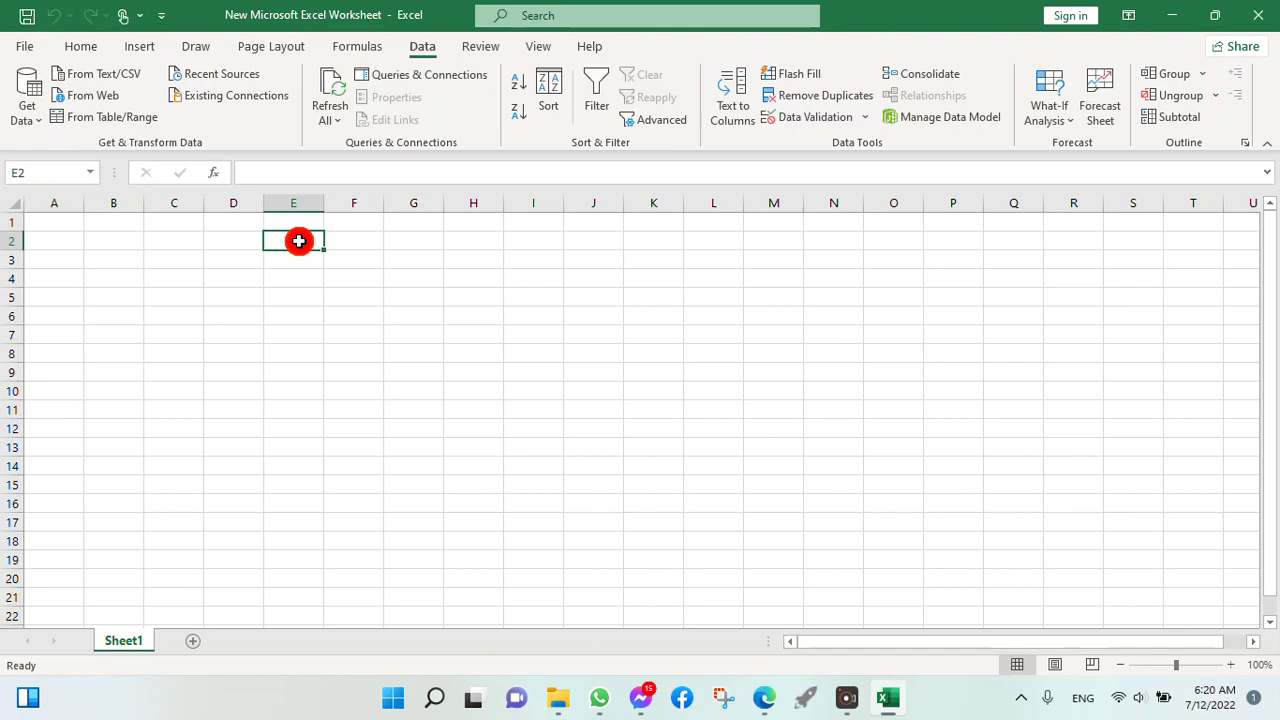
pyautogui.click(285, 241)
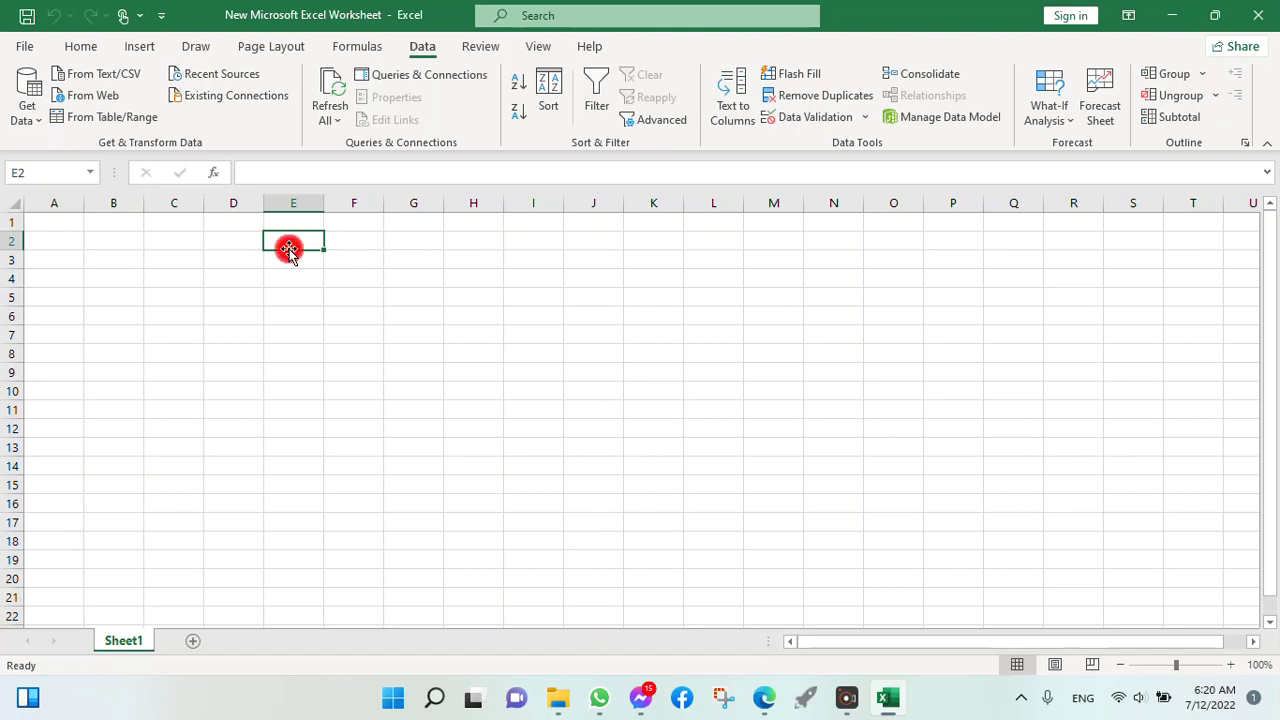
pyautogui.click(288, 244)
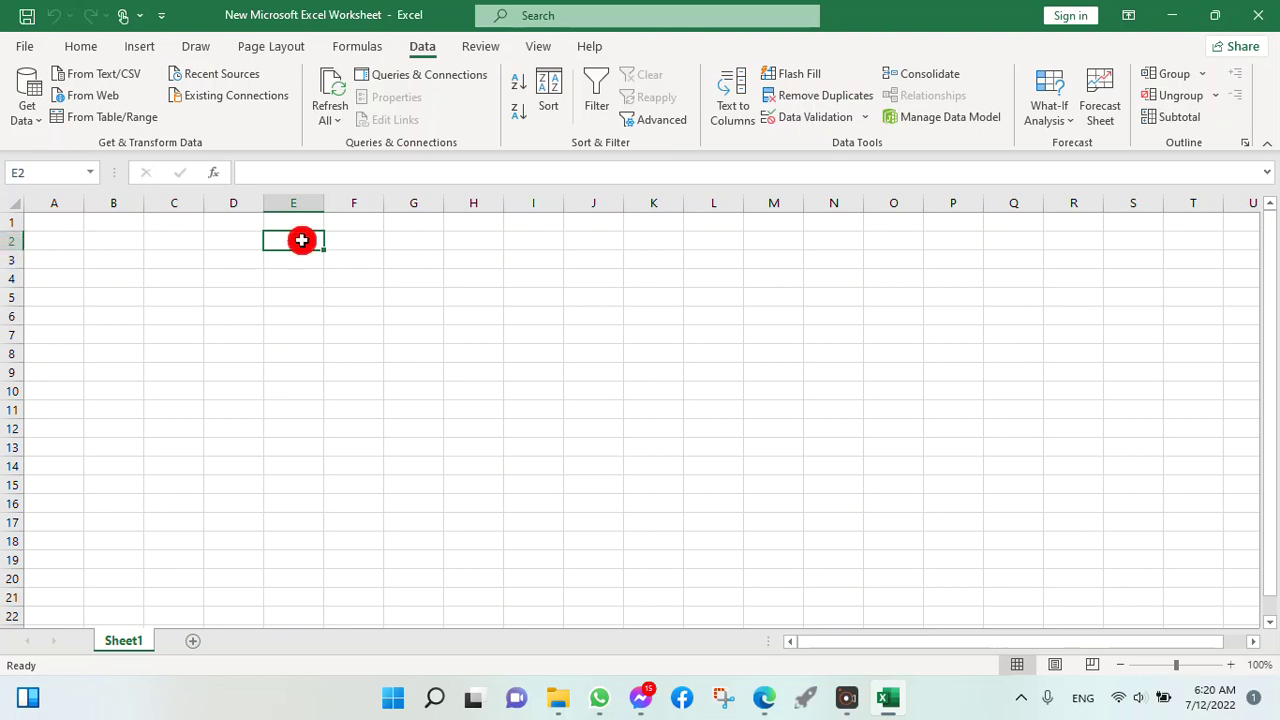
# Step: Add a List data validation to cell E2 with the source schools,Buildings,Hospitals,Markets,offices
pyautogui.click(856, 120)
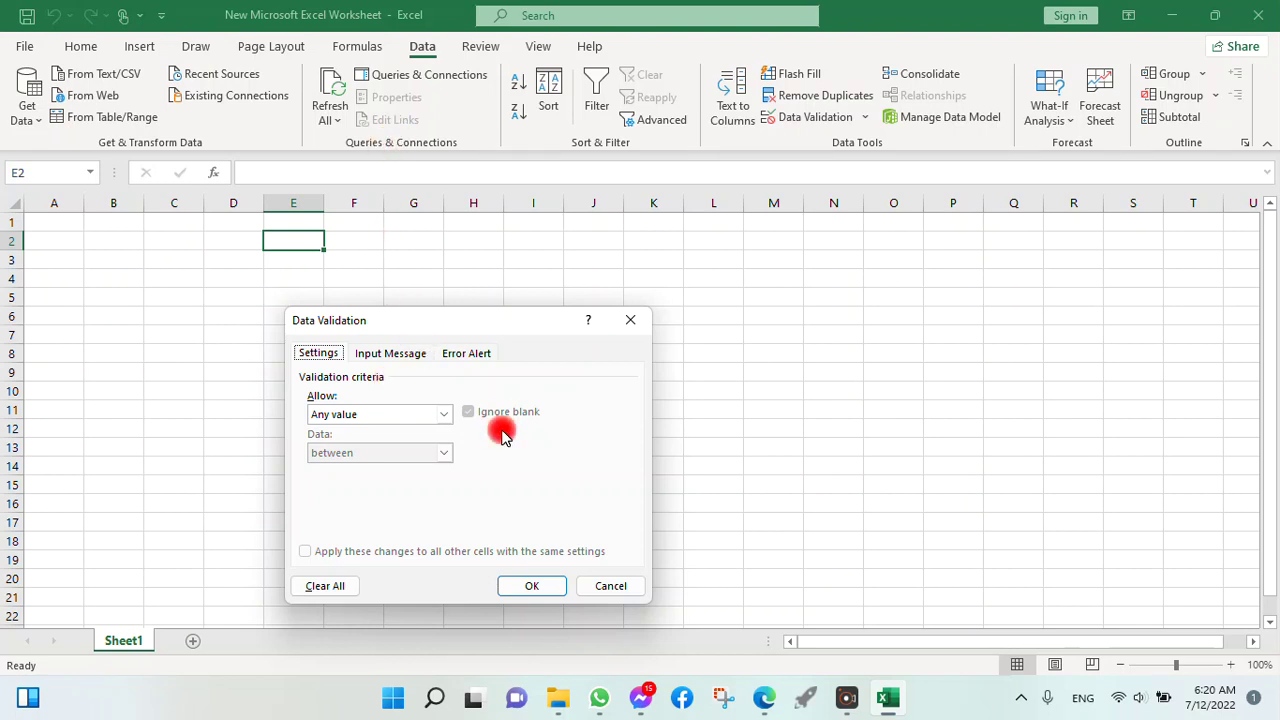
pyautogui.click(444, 415)
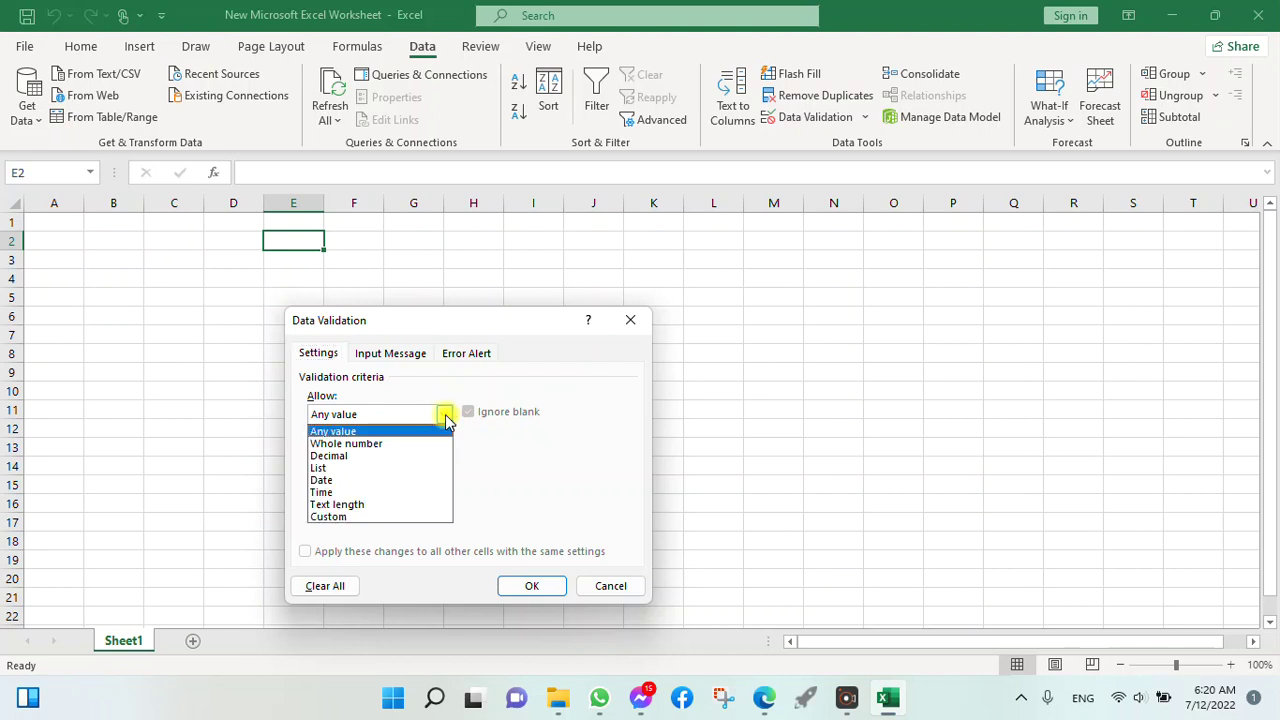
pyautogui.click(404, 468)
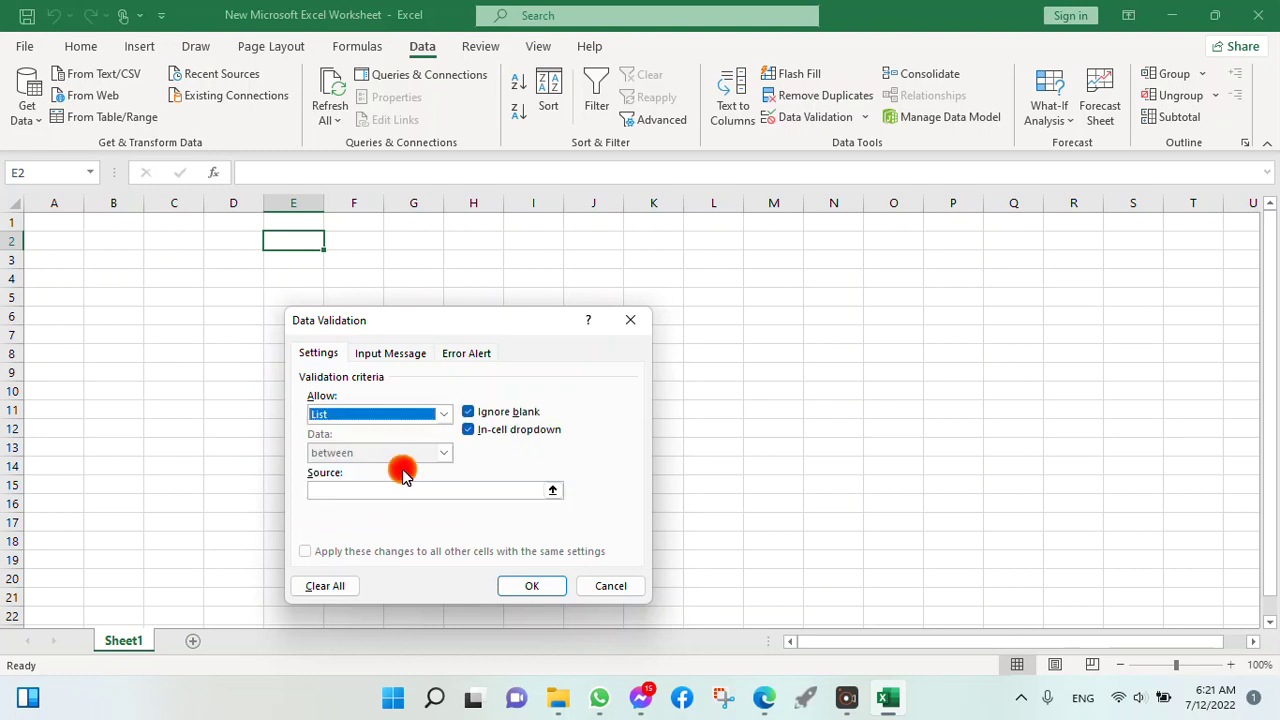
pyautogui.click(352, 487)
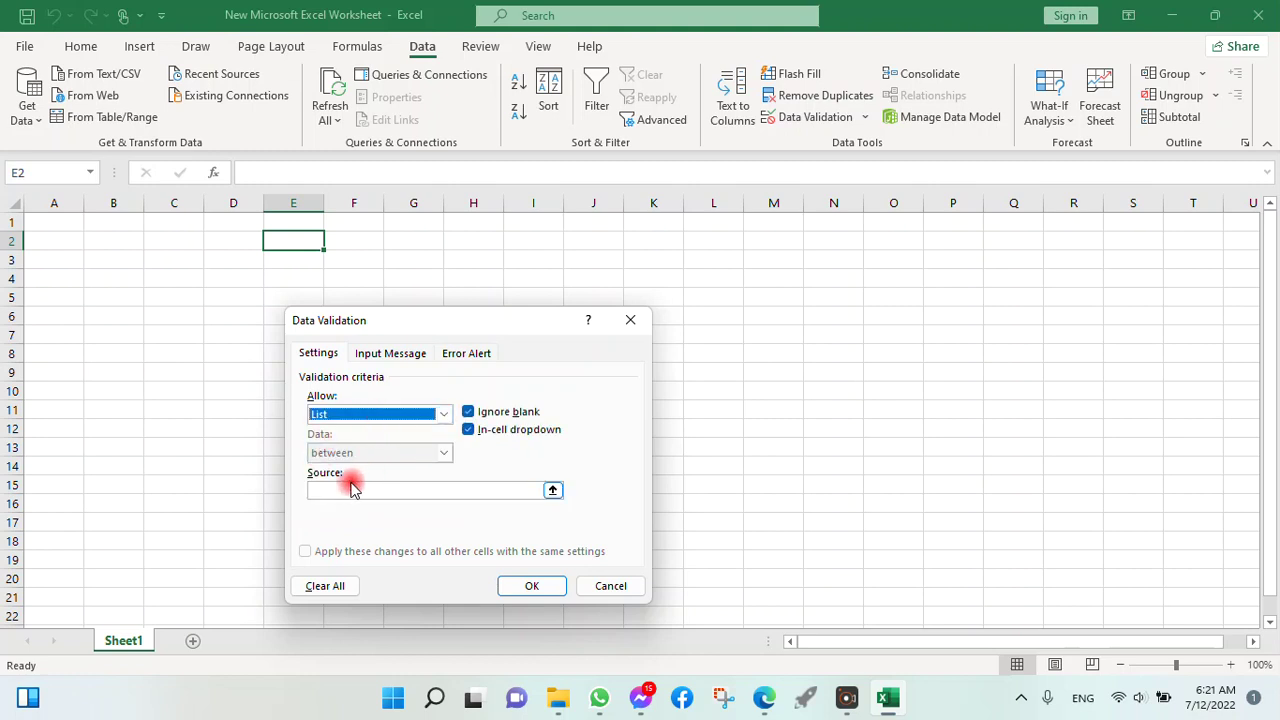
pyautogui.click(342, 491)
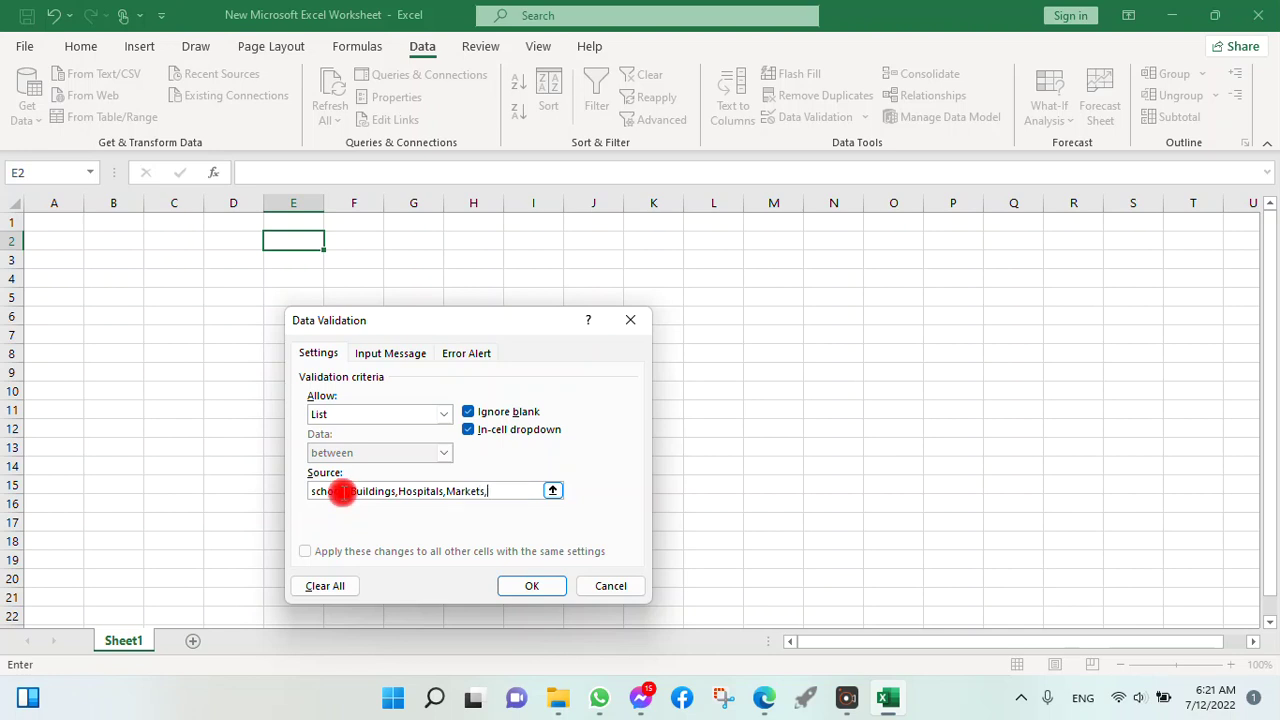
pyautogui.click(344, 491)
pyautogui.click(521, 590)
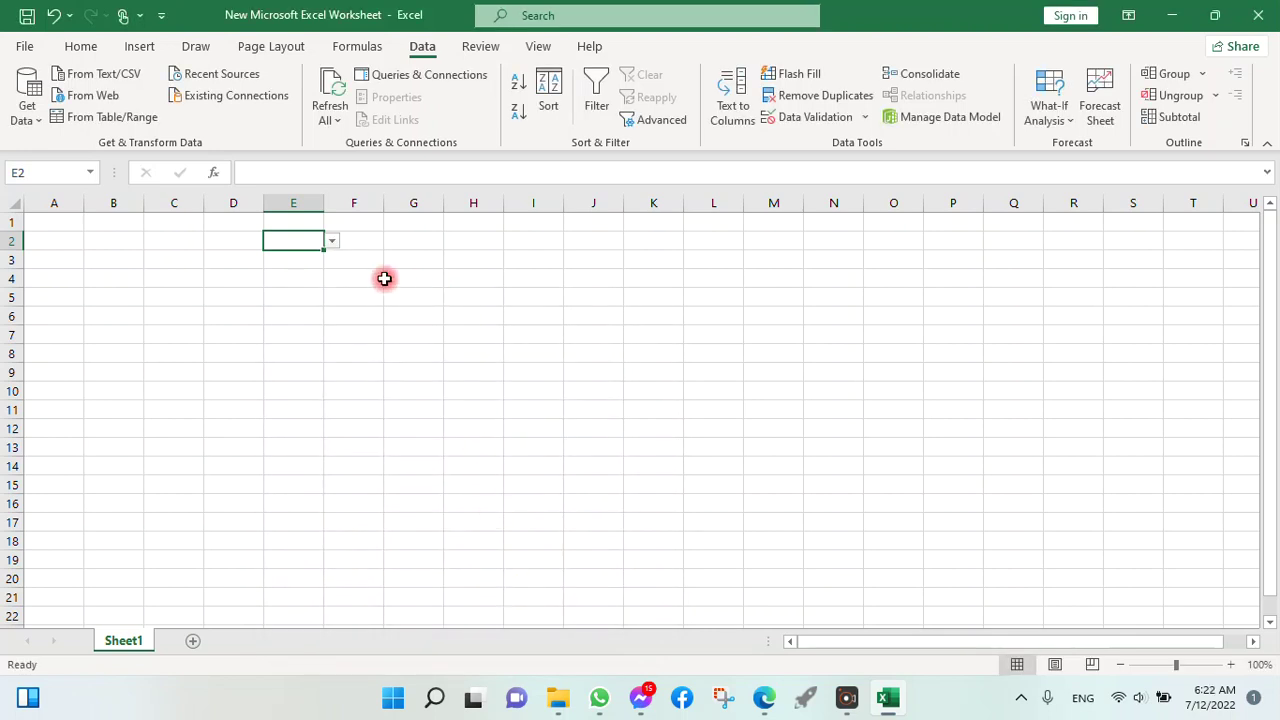
# Step: Choose schools from the dropdown in E2 and fill the cell down through E17
pyautogui.click(332, 242)
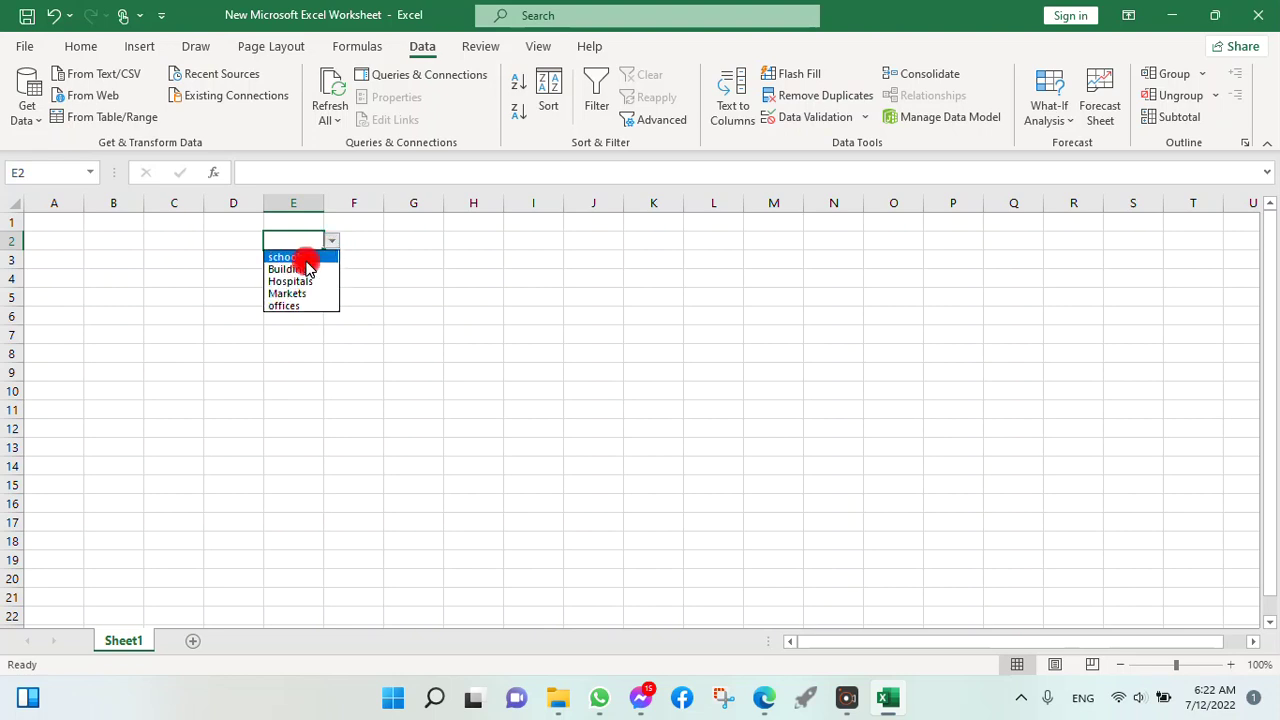
pyautogui.click(305, 257)
pyautogui.click(312, 260)
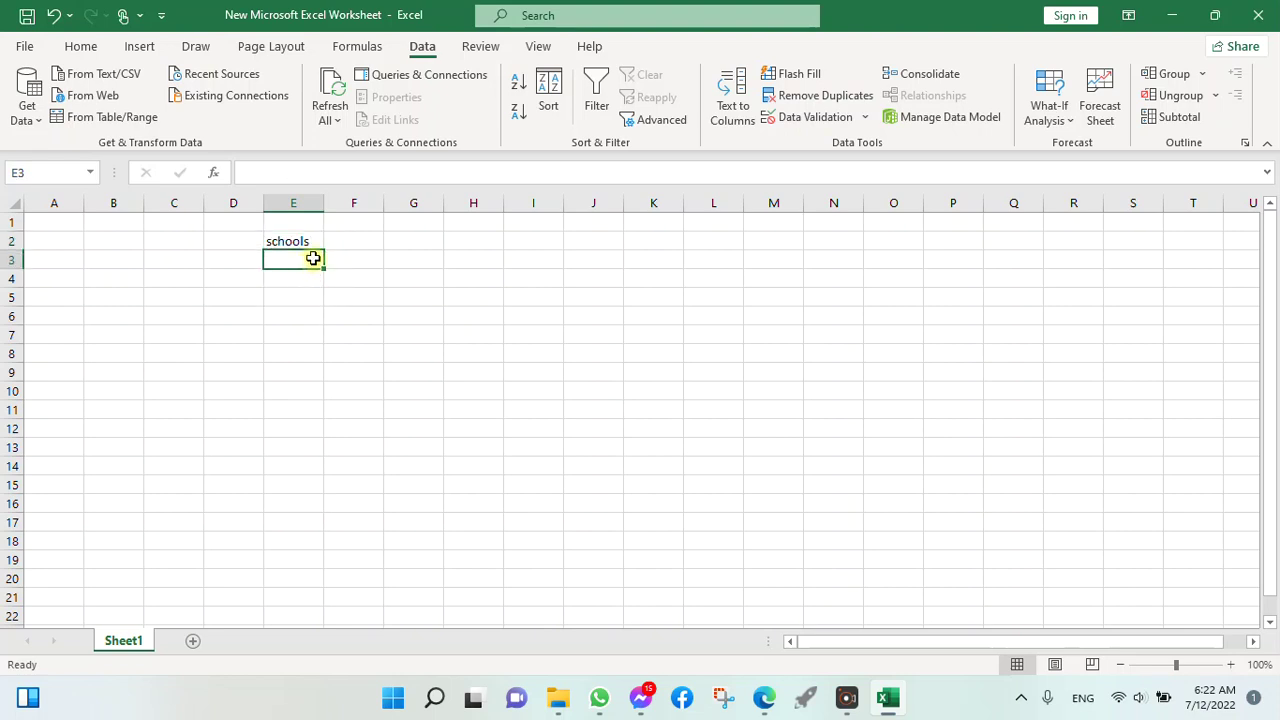
pyautogui.click(314, 242)
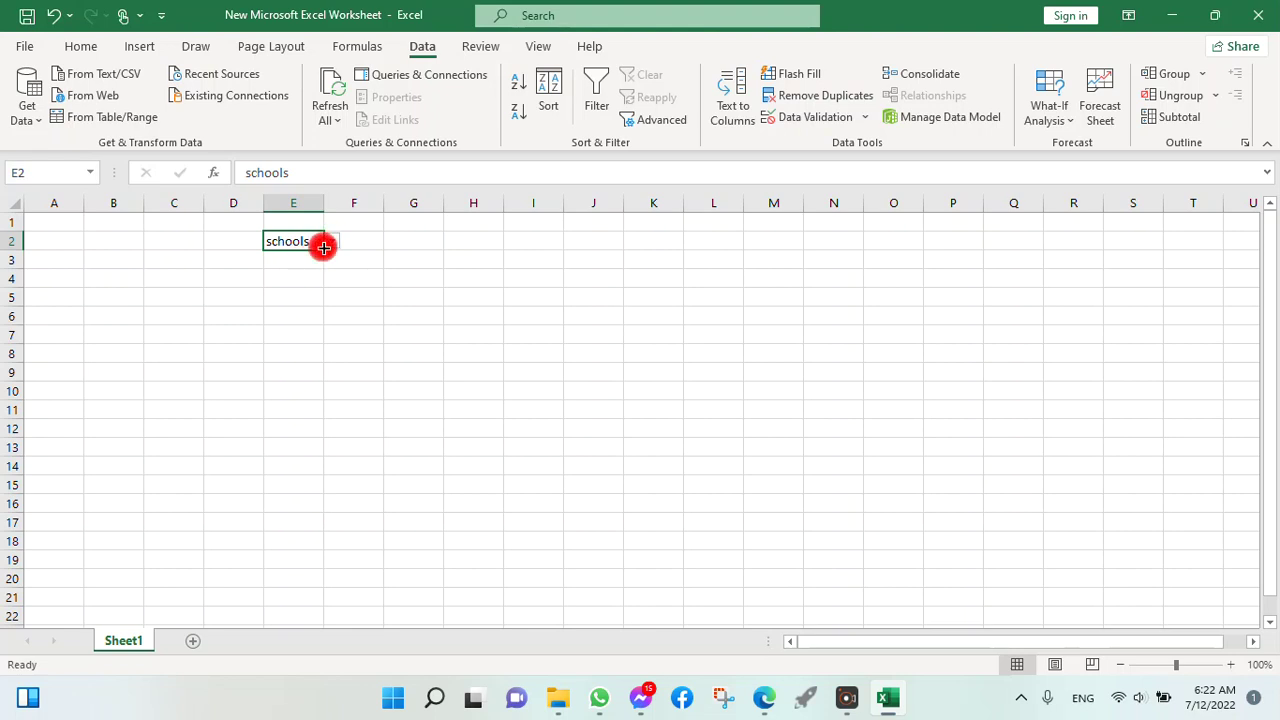
pyautogui.moveTo(324, 260); pyautogui.dragTo(327, 521)
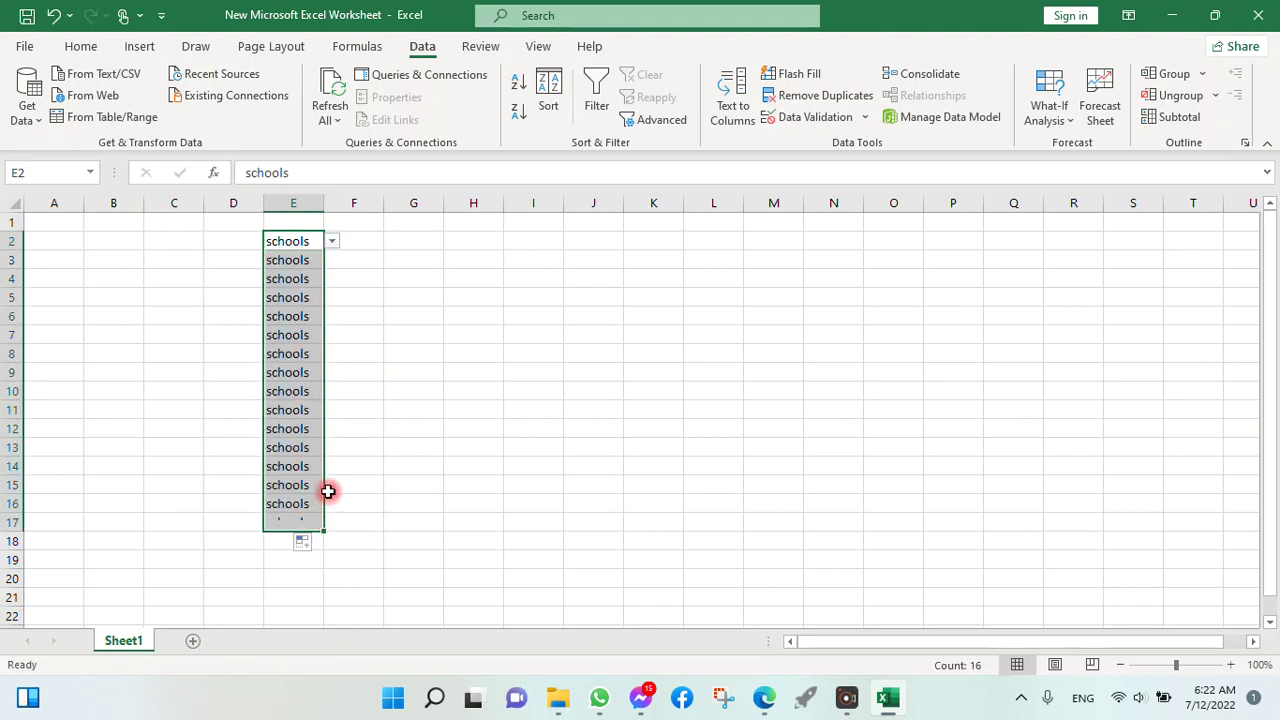
pyautogui.click(354, 375)
# Step: Choose schools from the dropdown list in cell E5
pyautogui.click(303, 297)
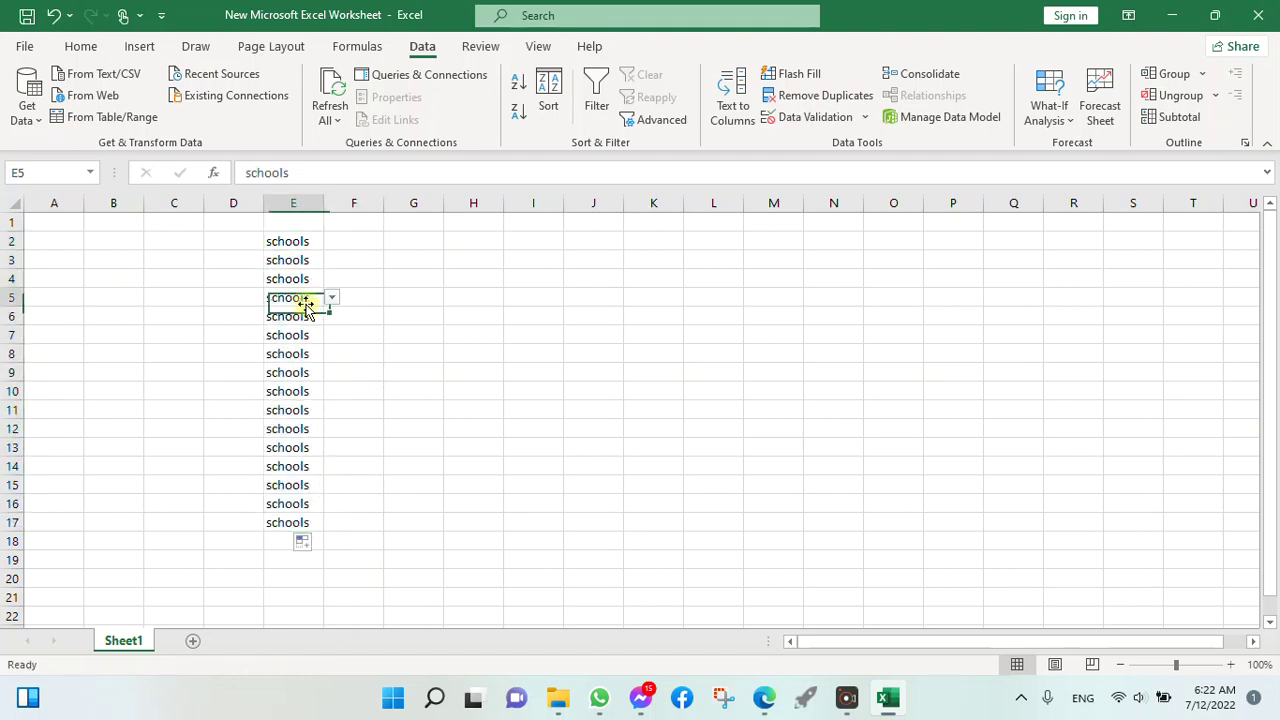
pyautogui.click(333, 300)
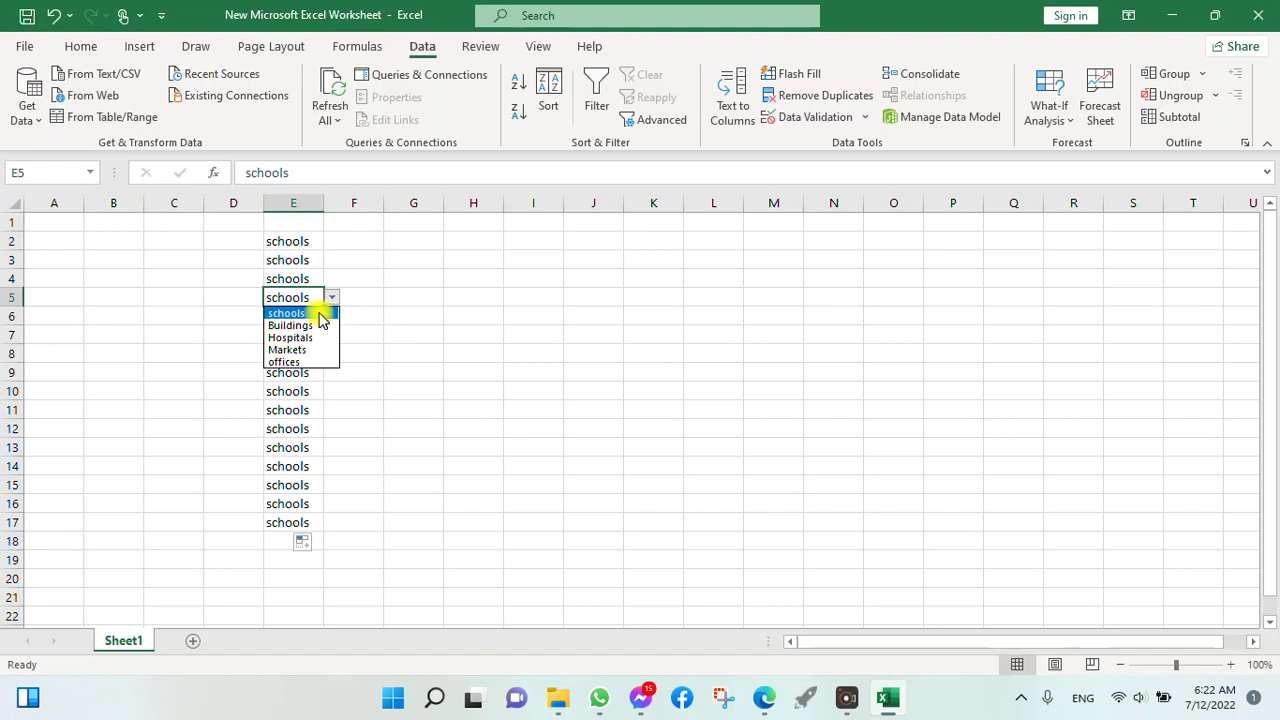
pyautogui.click(323, 314)
pyautogui.click(317, 262)
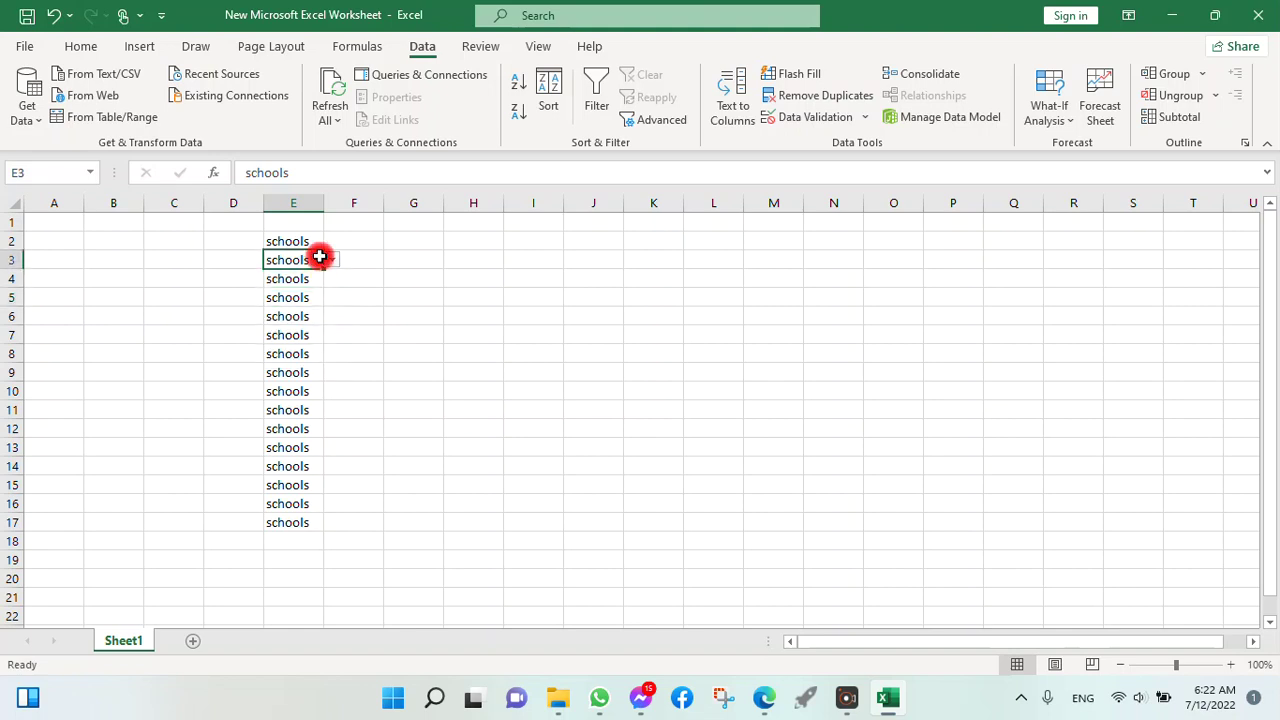
pyautogui.click(317, 249)
# Step: Choose Buildings from the dropdown in E3 and Markets from the dropdown in E4
pyautogui.click(314, 260)
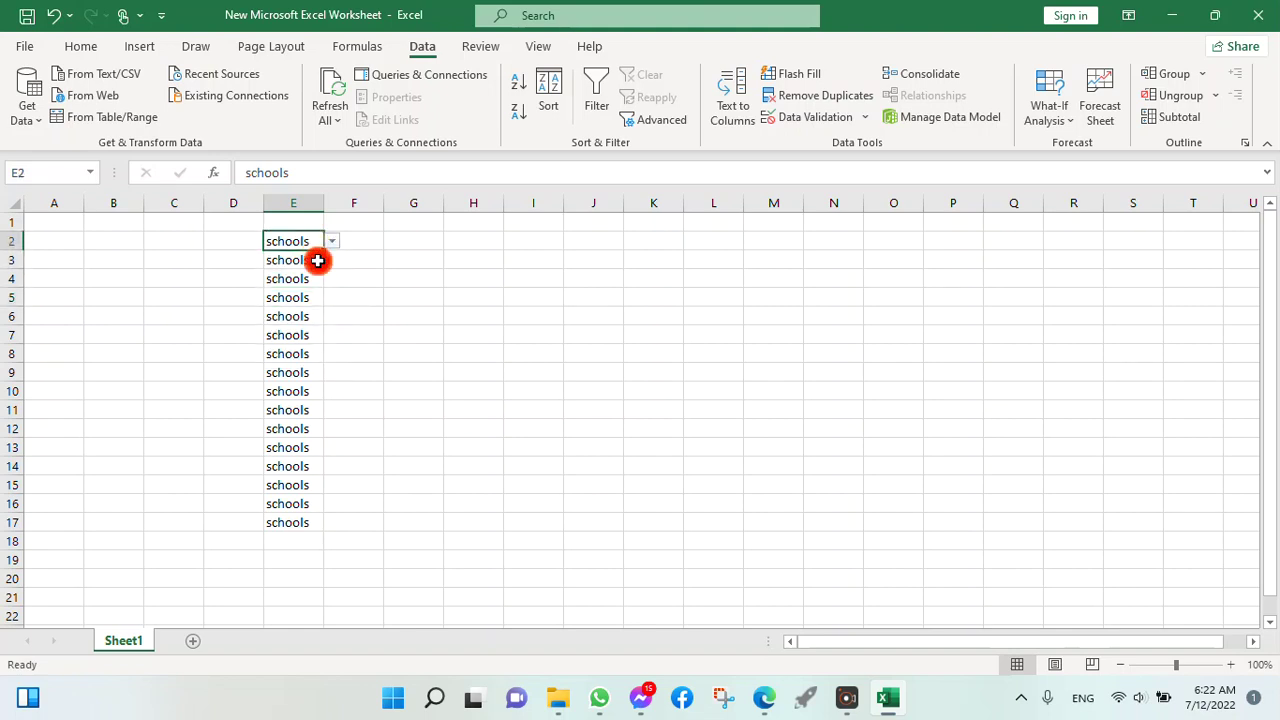
pyautogui.click(334, 262)
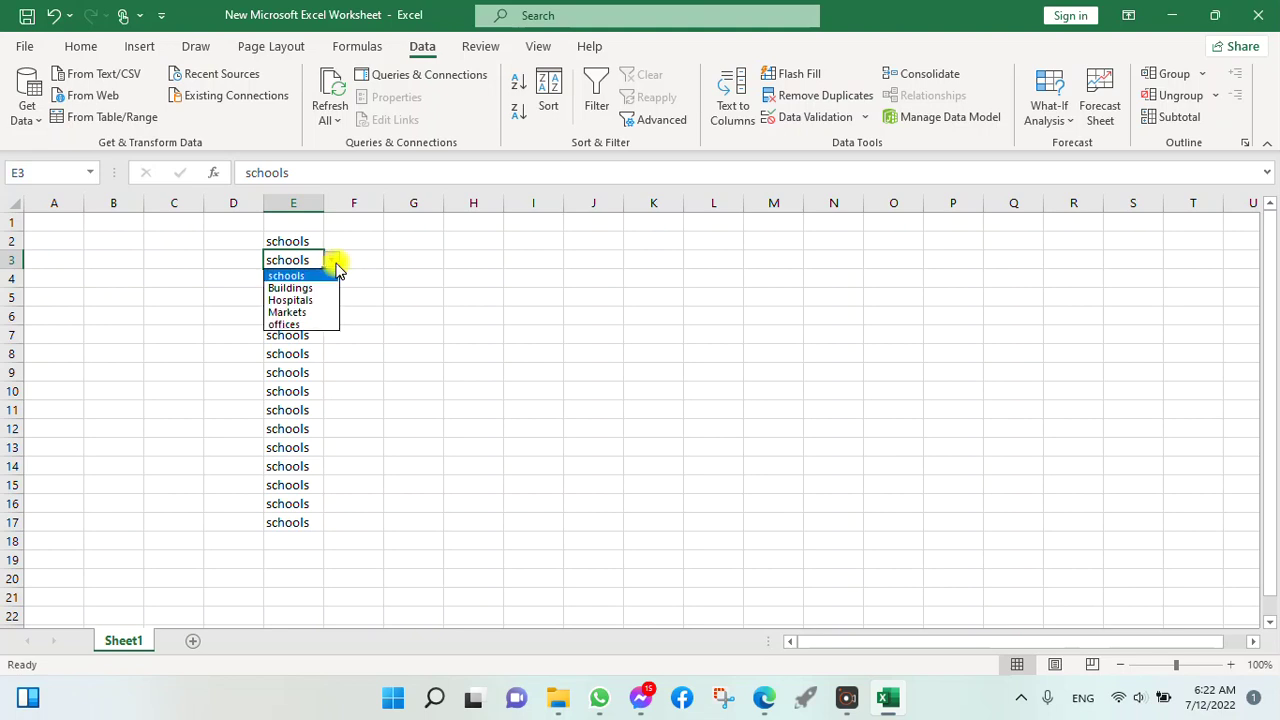
pyautogui.click(318, 288)
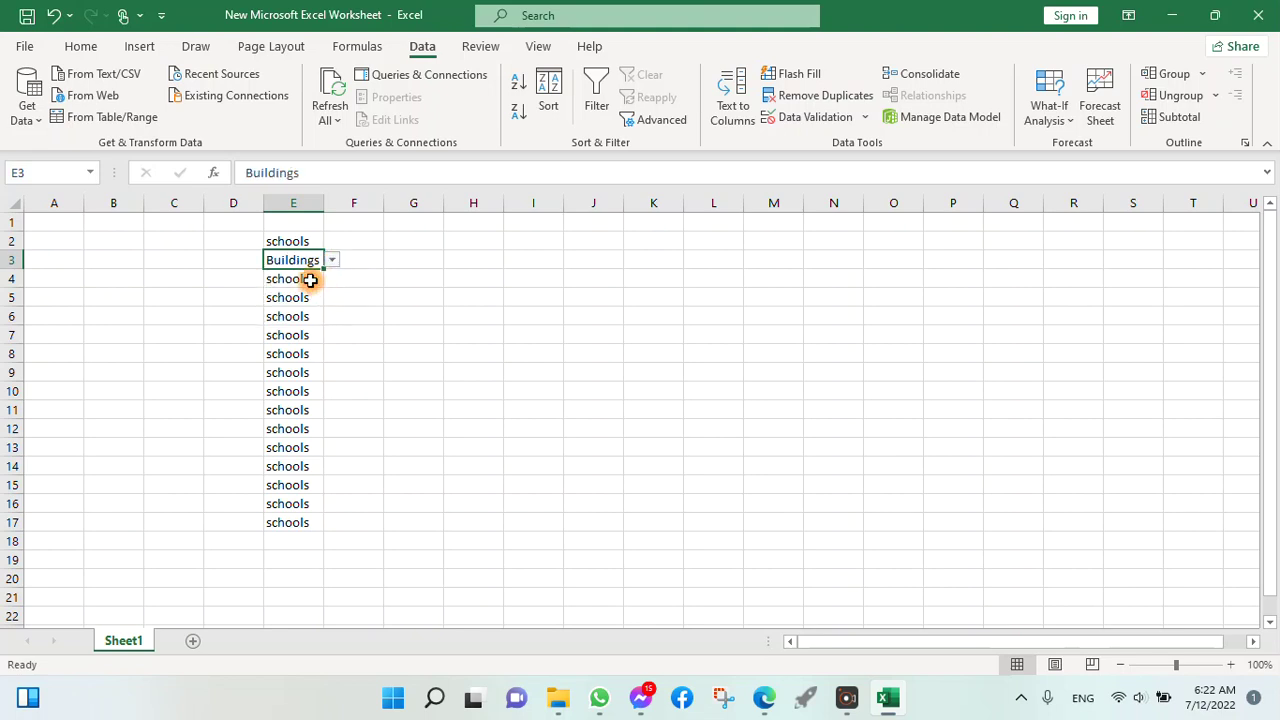
pyautogui.click(318, 279)
pyautogui.click(331, 279)
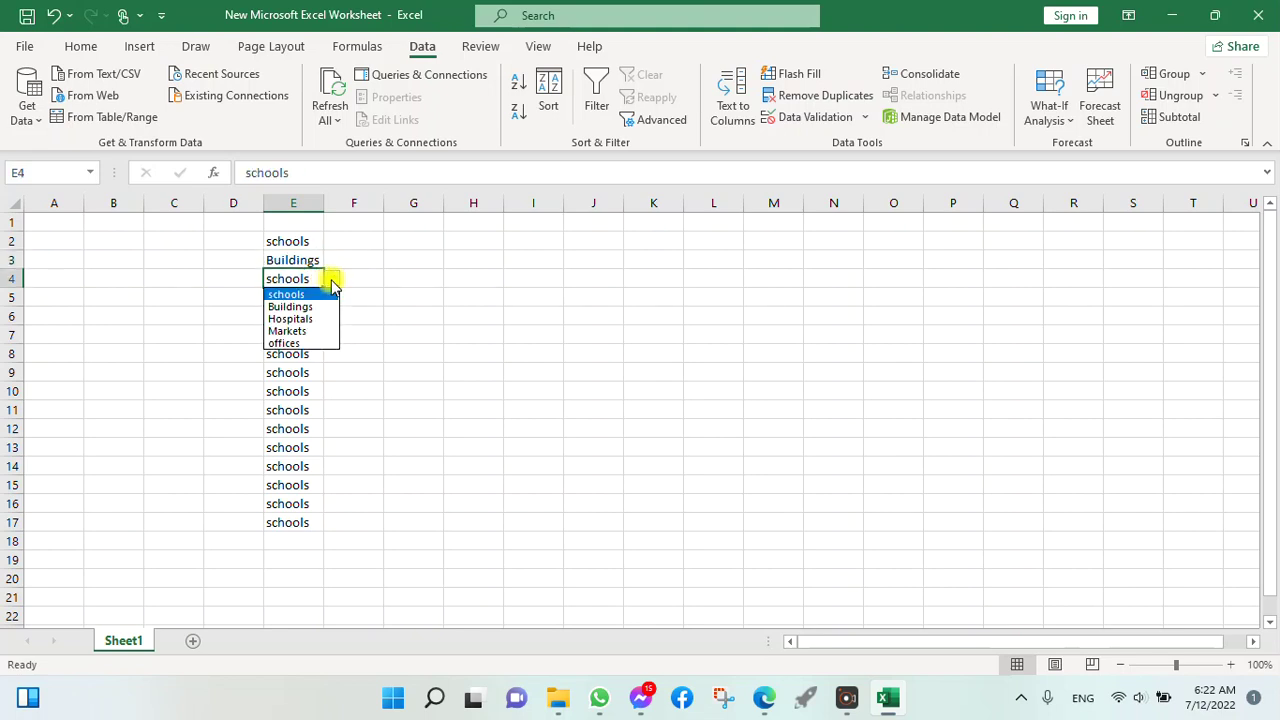
pyautogui.click(290, 330)
pyautogui.click(355, 335)
# Step: Clear the contents of cells E1 through E17
pyautogui.moveTo(290, 222); pyautogui.dragTo(290, 513)
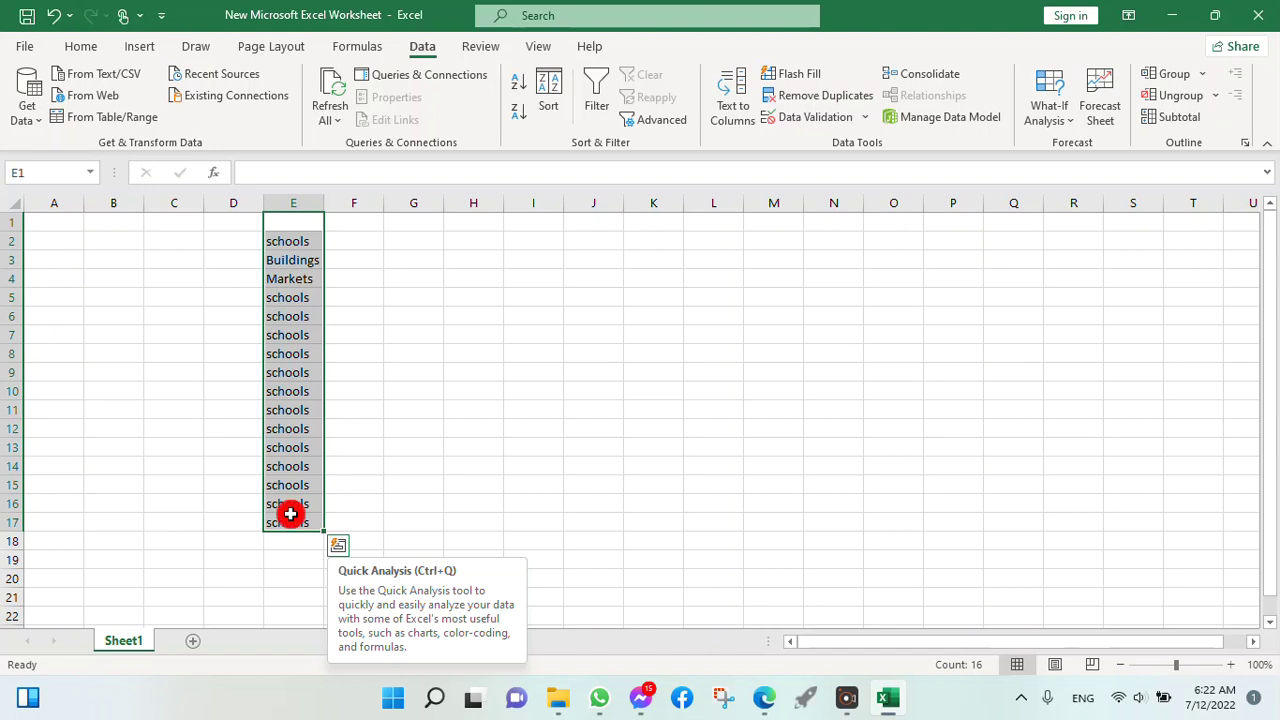
pyautogui.press('Delete')
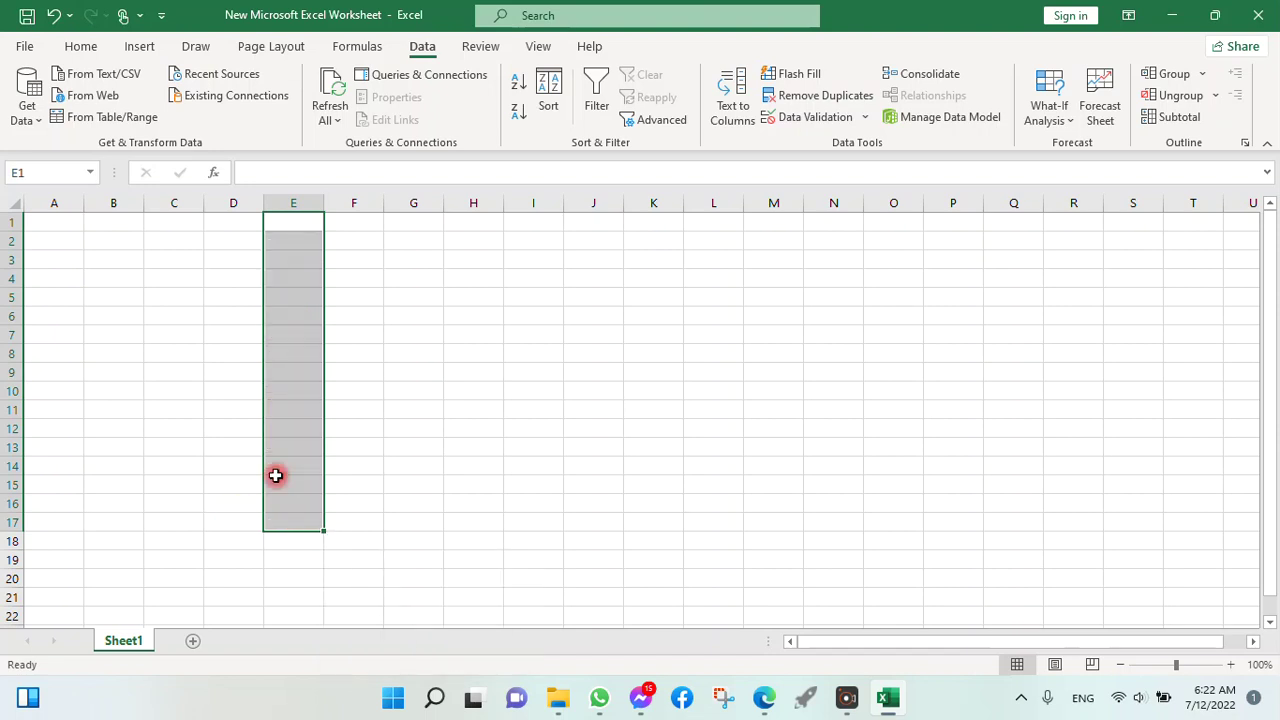
pyautogui.click(463, 369)
# Step: Check the cleared cells in column E for their dropdown and view the list options in E3
pyautogui.click(305, 218)
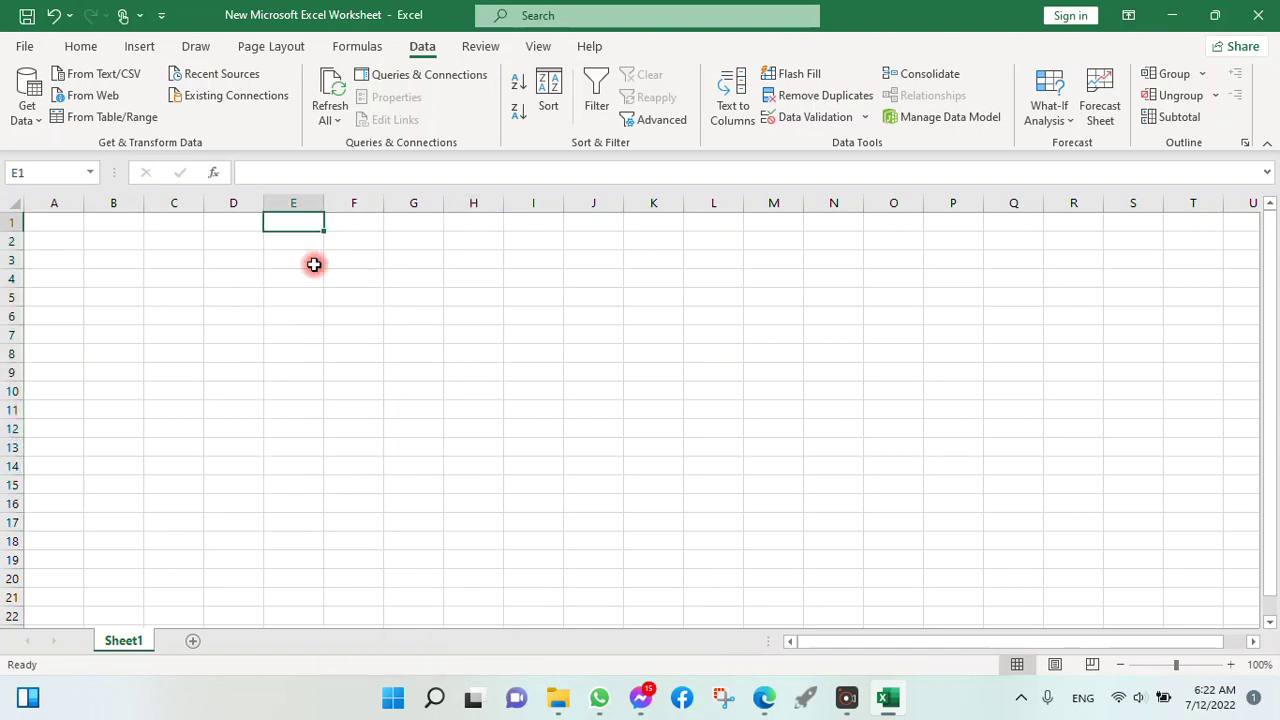
pyautogui.click(314, 267)
pyautogui.click(309, 222)
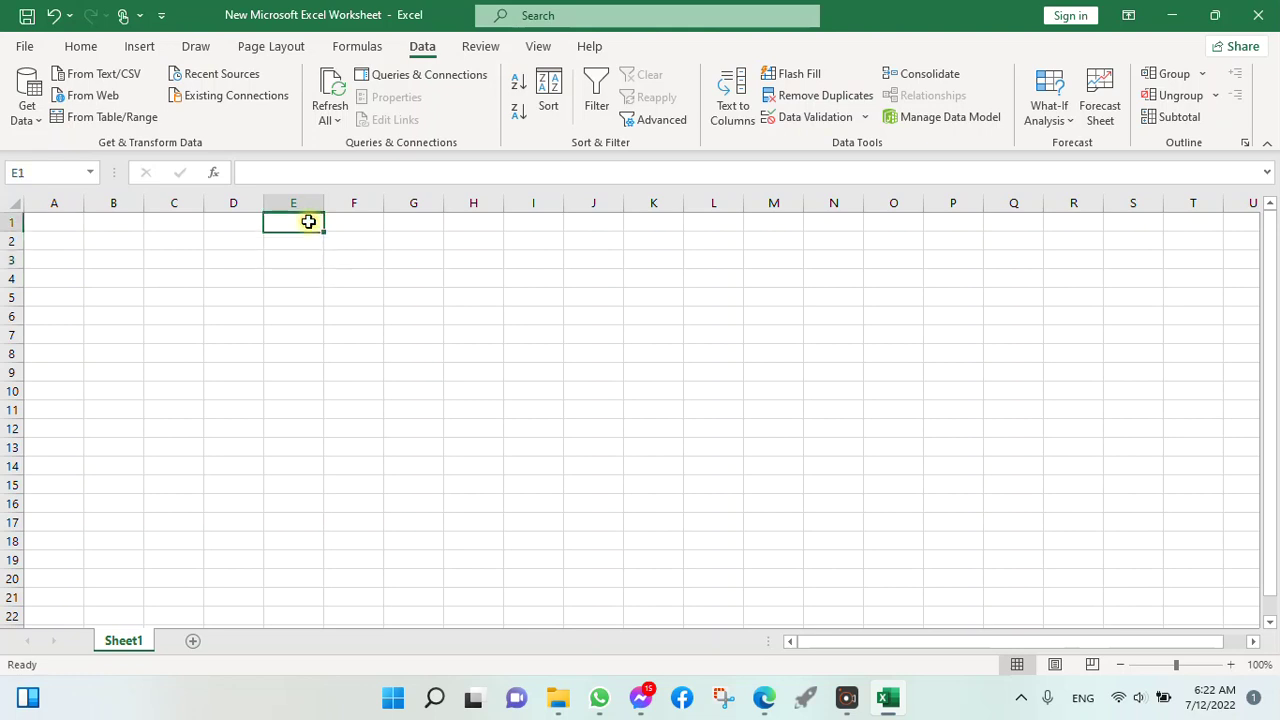
pyautogui.click(310, 256)
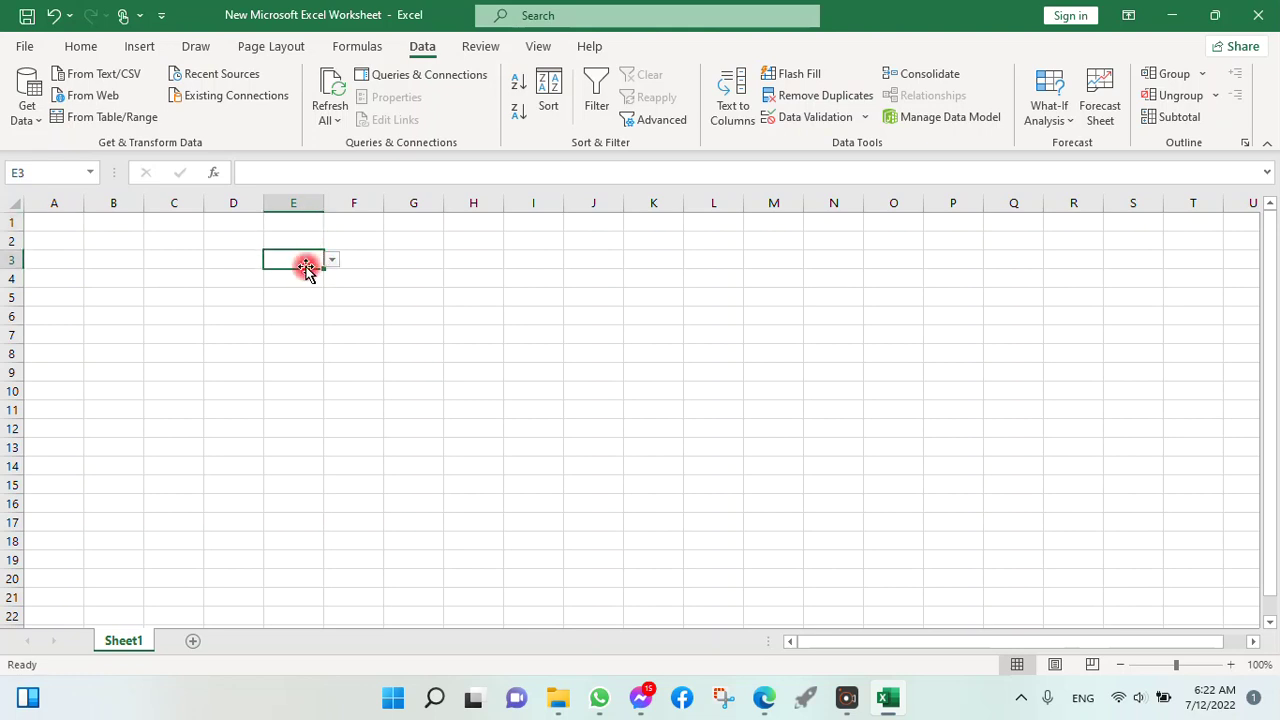
pyautogui.click(331, 259)
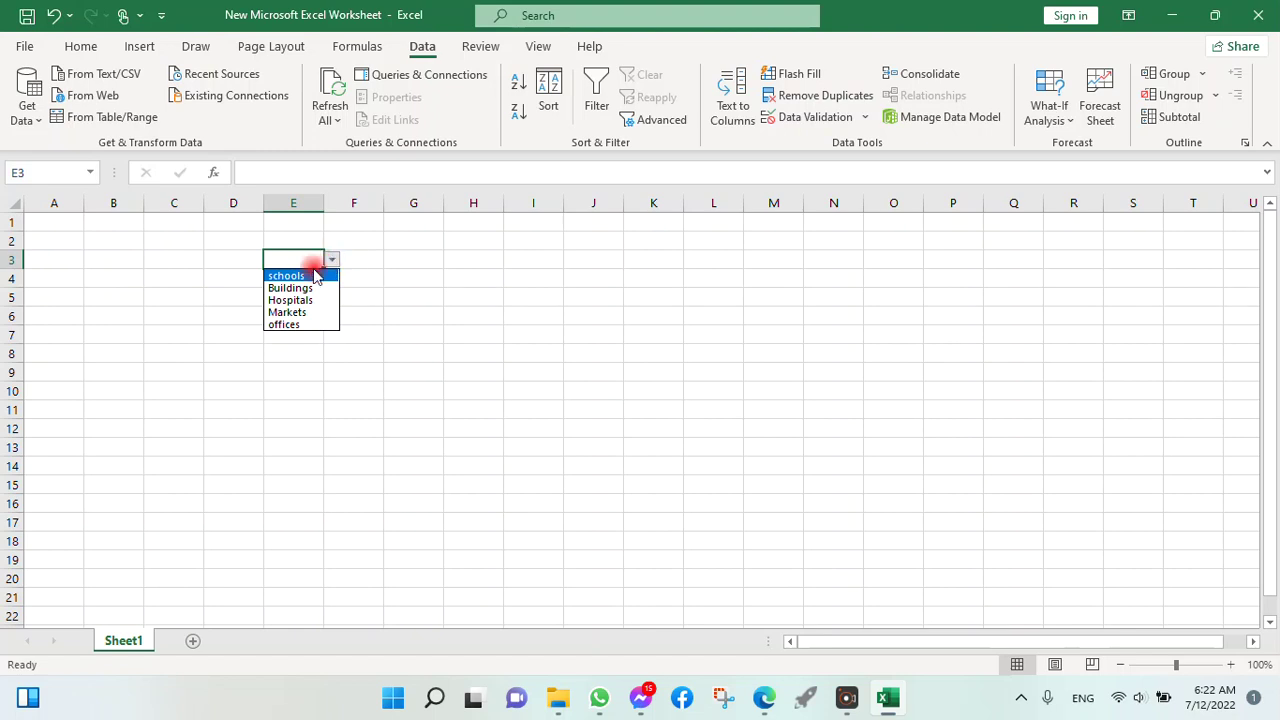
pyautogui.click(343, 277)
# Step: Fill the empty dropdown cell E3 across row 3 through N3 and check the dropdown in K3
pyautogui.click(322, 271)
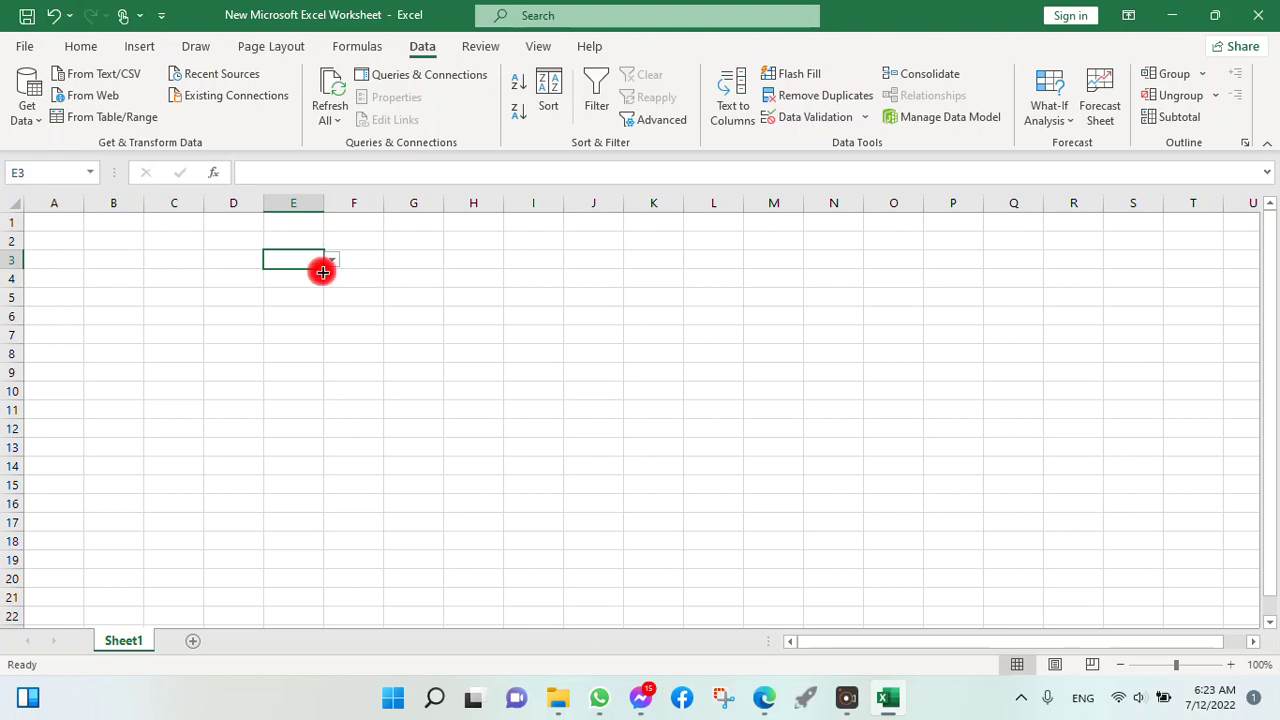
pyautogui.moveTo(322, 271); pyautogui.dragTo(860, 266)
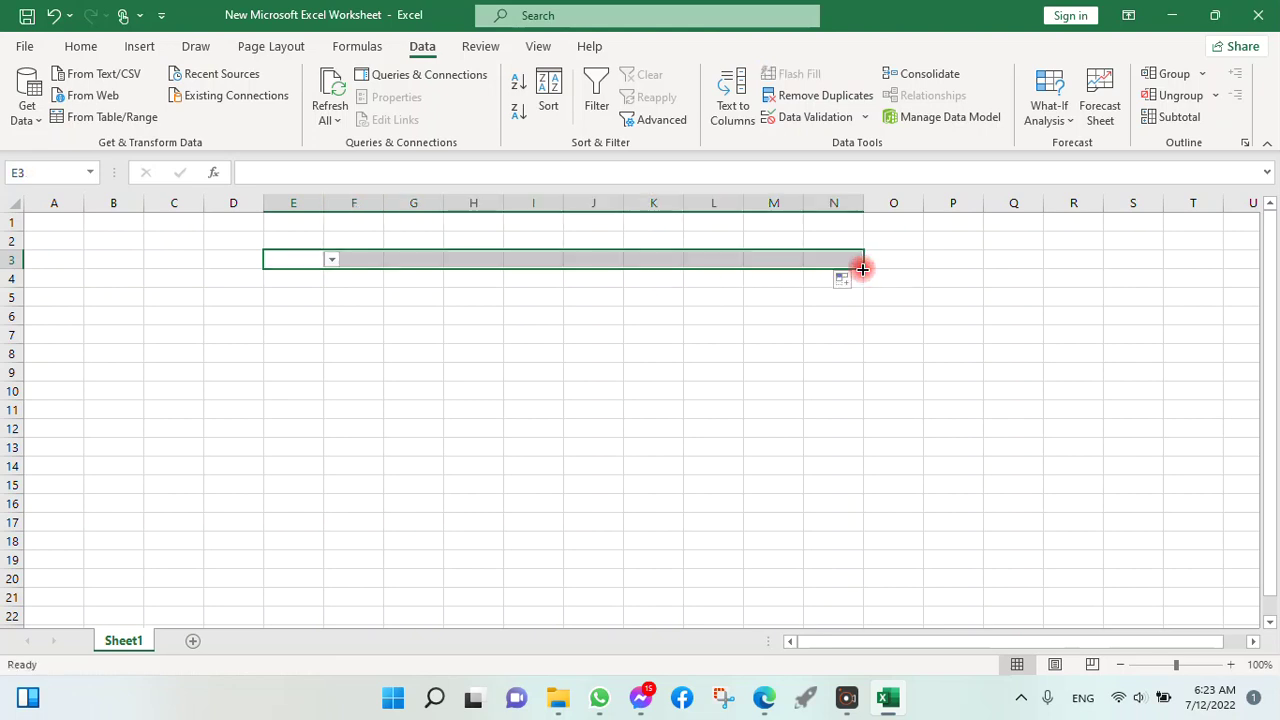
pyautogui.click(657, 271)
pyautogui.click(691, 260)
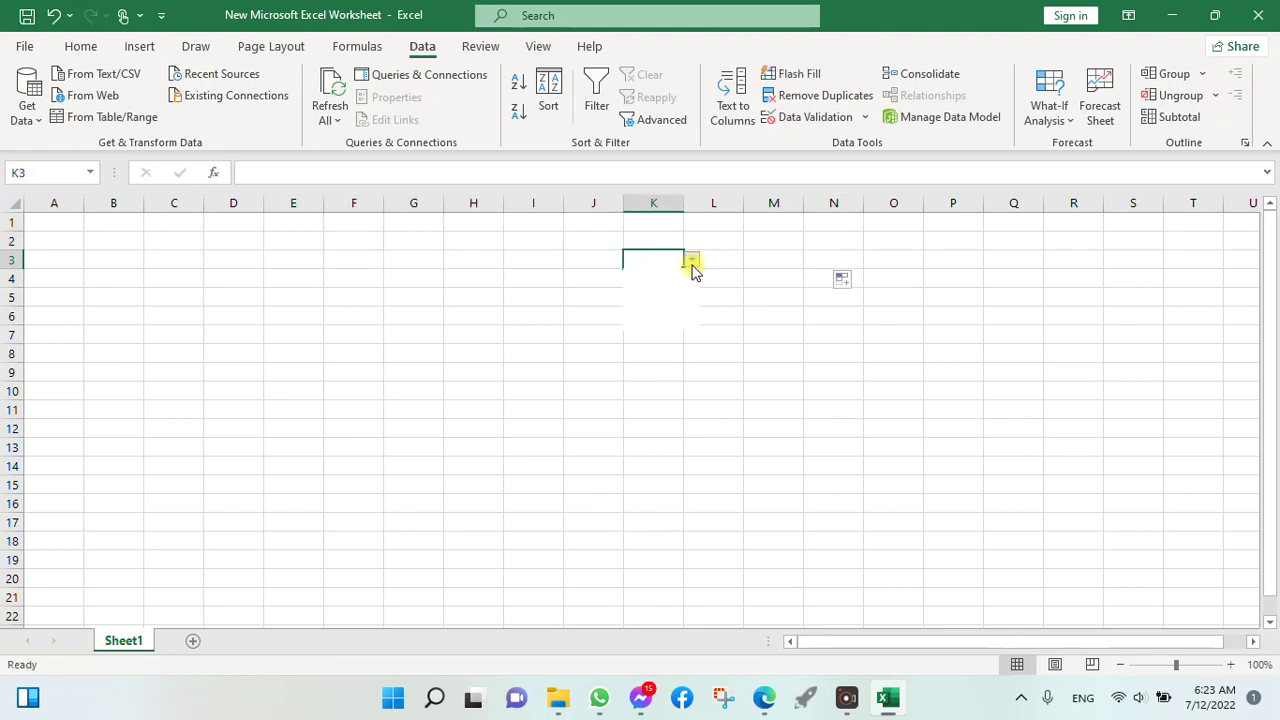
pyautogui.click(797, 343)
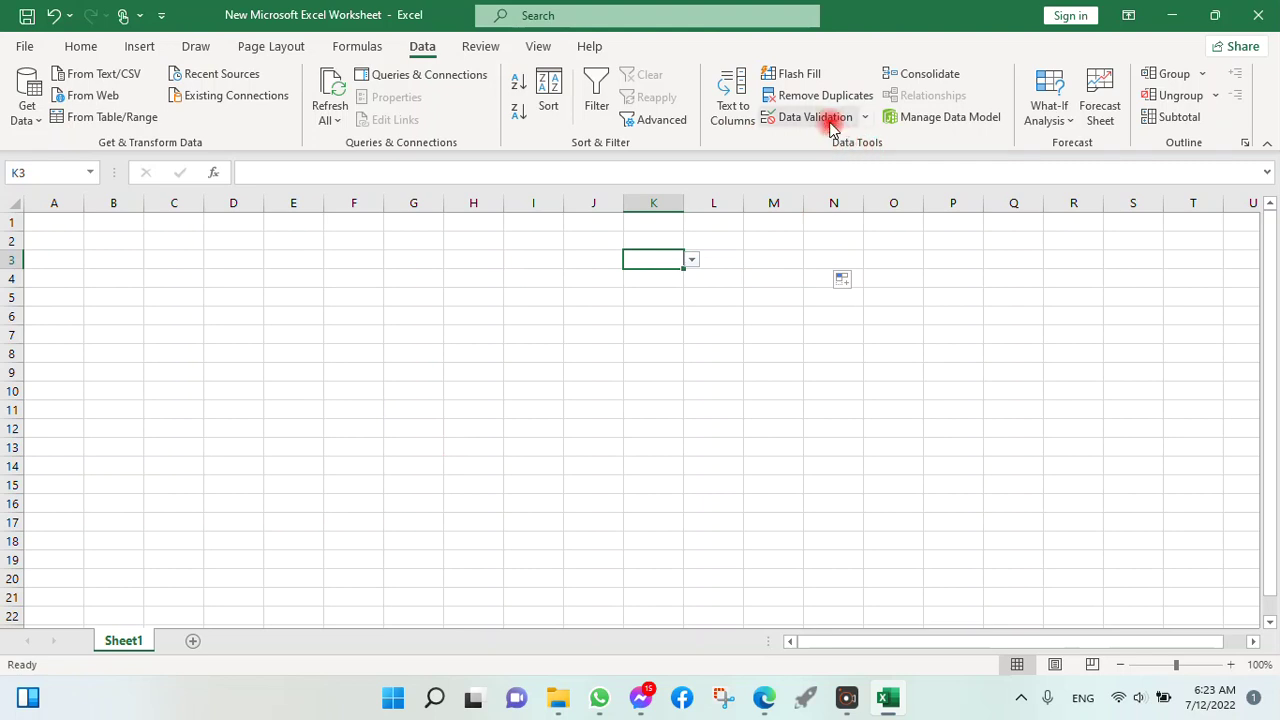
# Step: Open the data validation settings of cell K3 at the input message text
pyautogui.moveTo(829, 127)
pyautogui.mouseDown()
pyautogui.moveTo(774, 177)
pyautogui.moveTo(806, 120)
pyautogui.mouseUp()
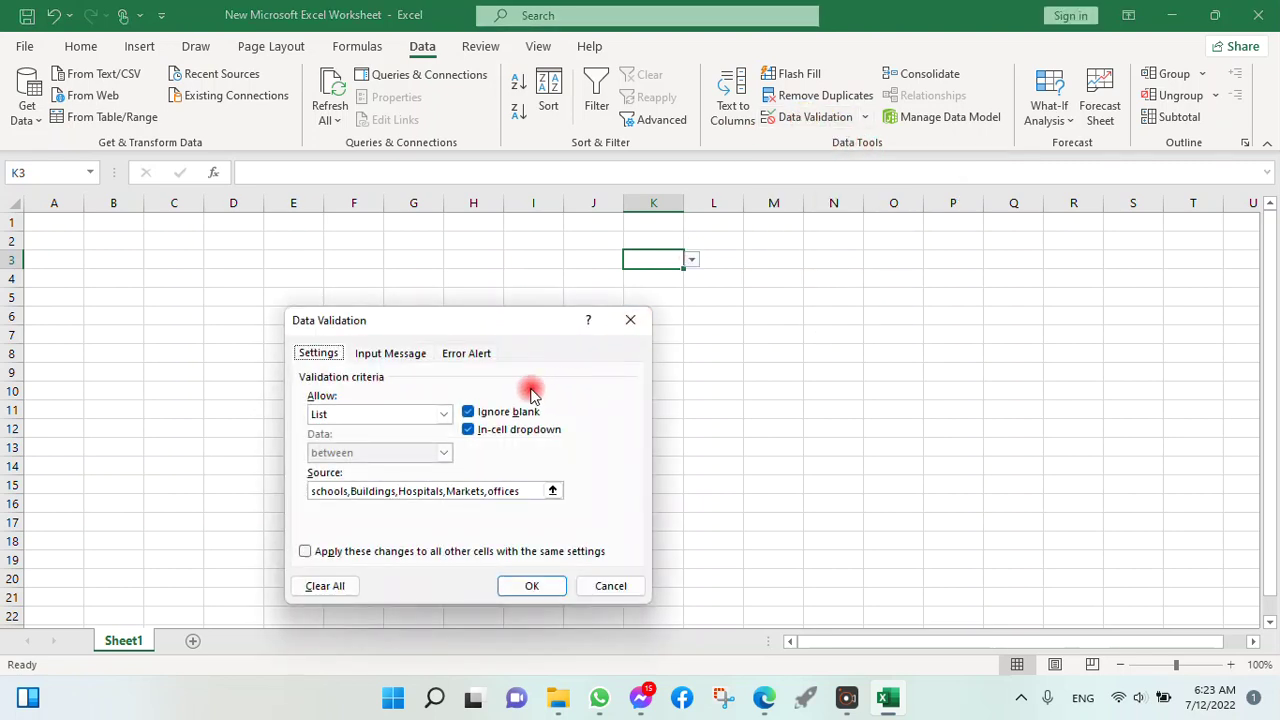
pyautogui.click(385, 353)
pyautogui.click(358, 487)
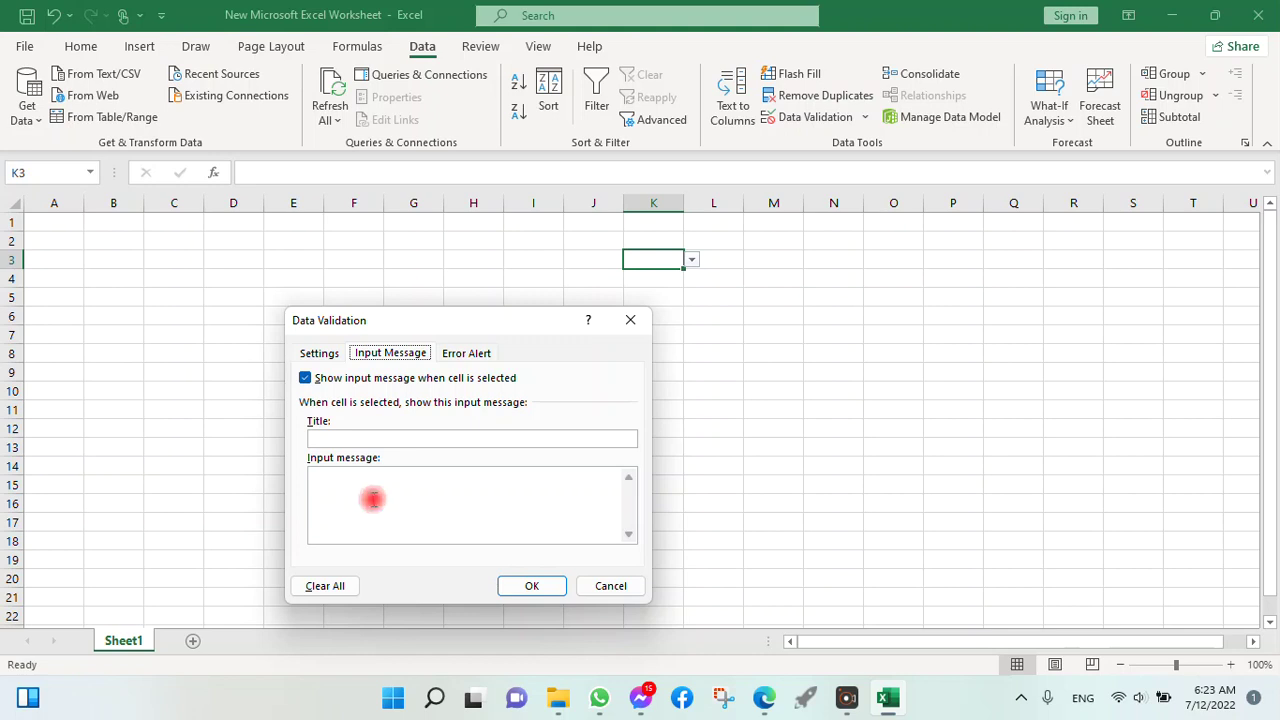
pyautogui.click(372, 499)
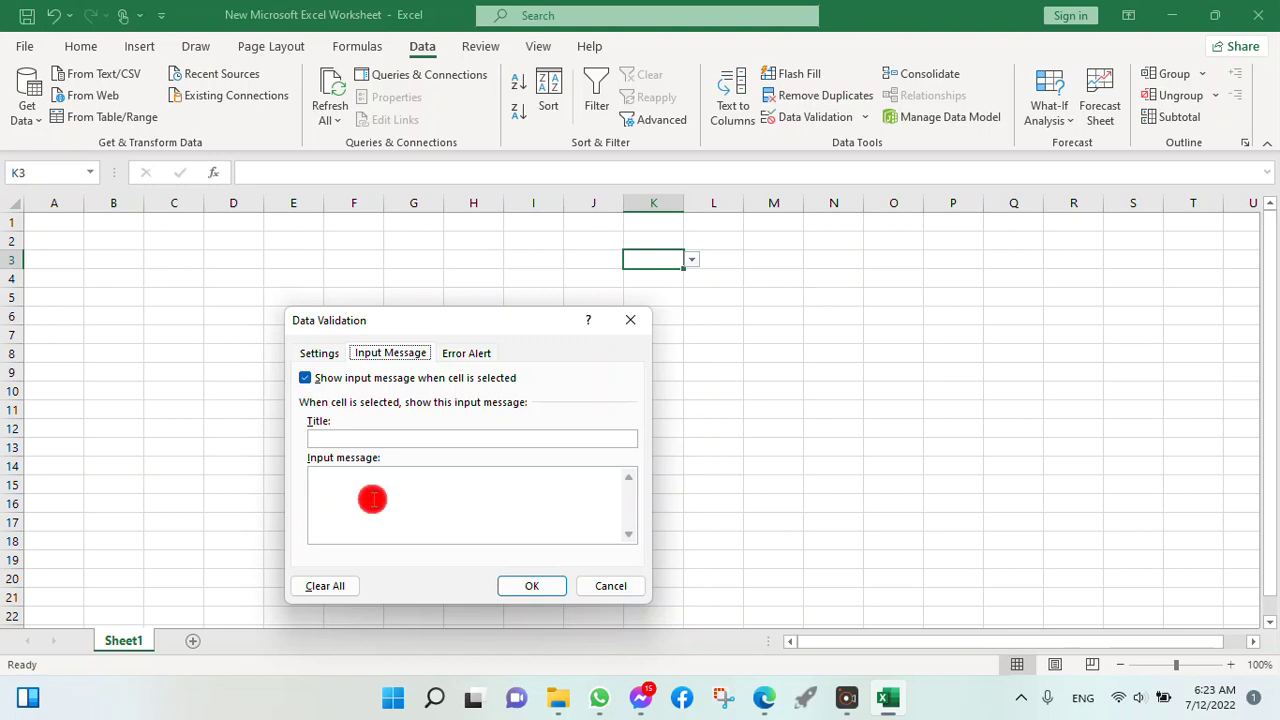